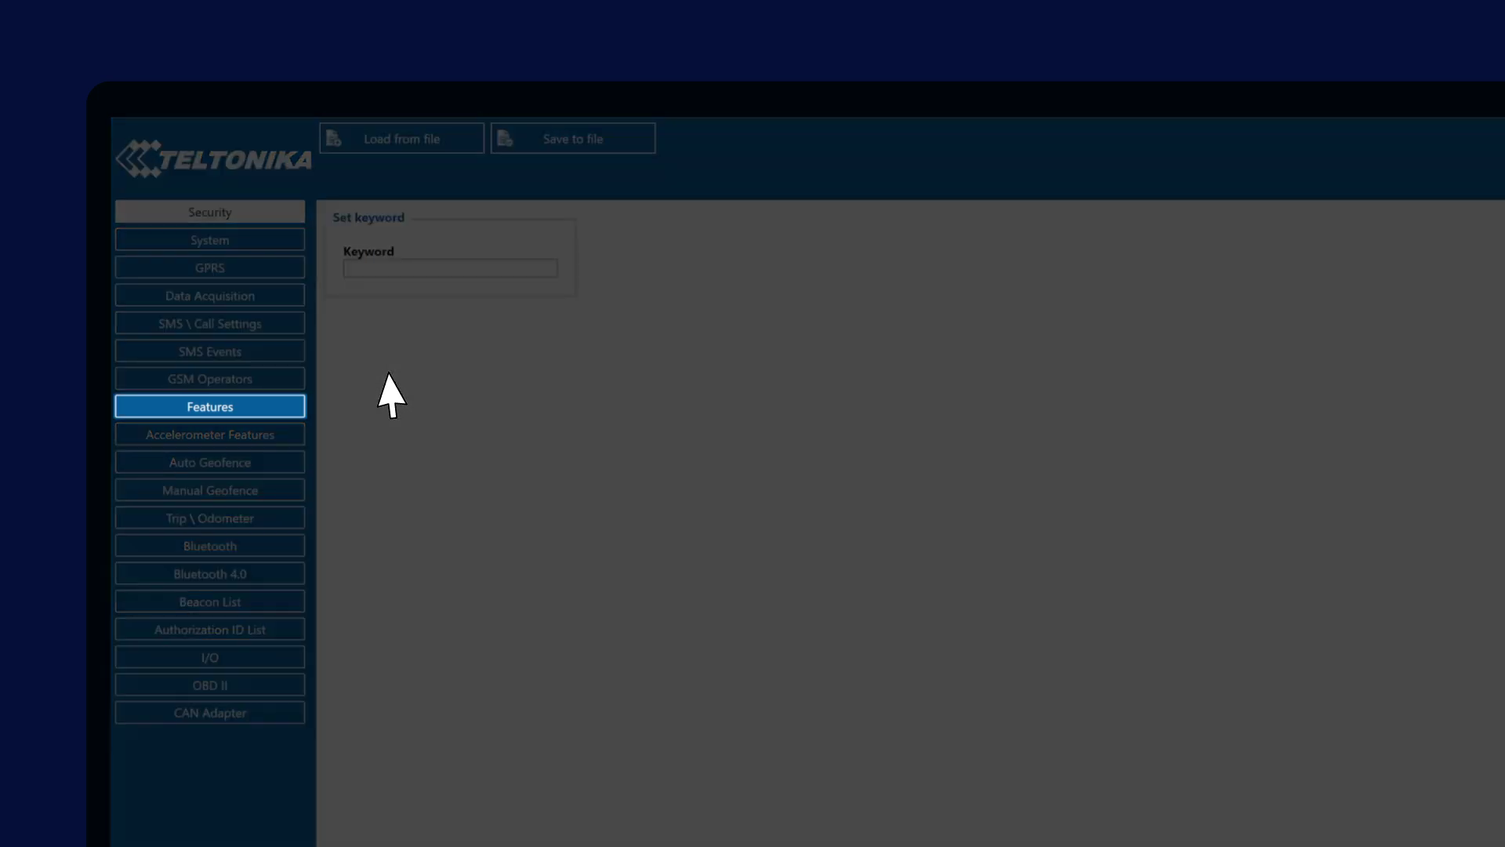
Open the Features page with eco driving, over speeding, jamming and immobilizer settings.
left_click(253, 406)
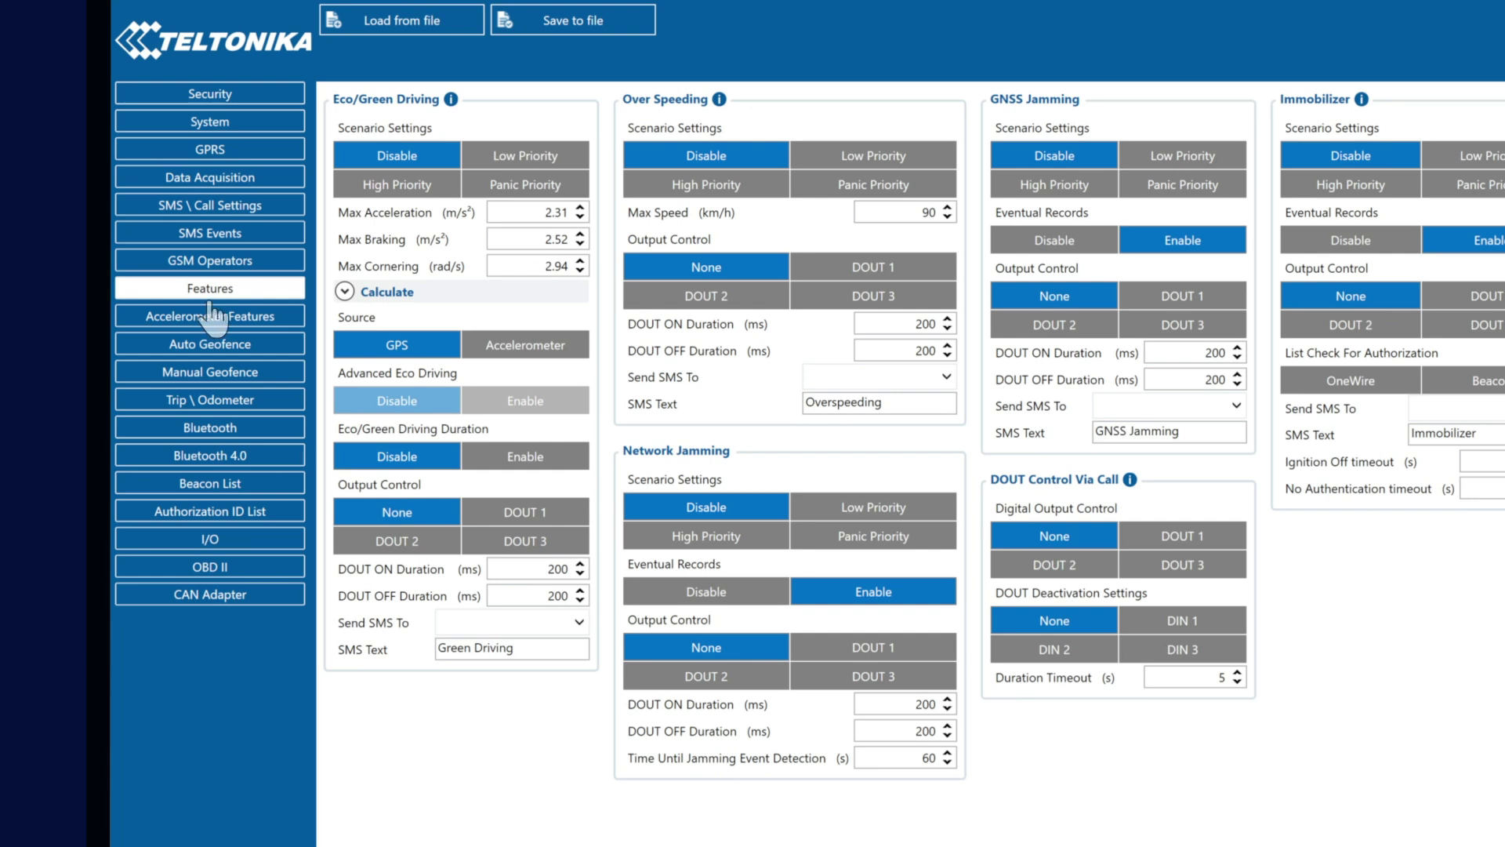
Expand Eco/Green Driving Calculate to show drive type, transmission, mode, weight and power.
left_click(345, 295)
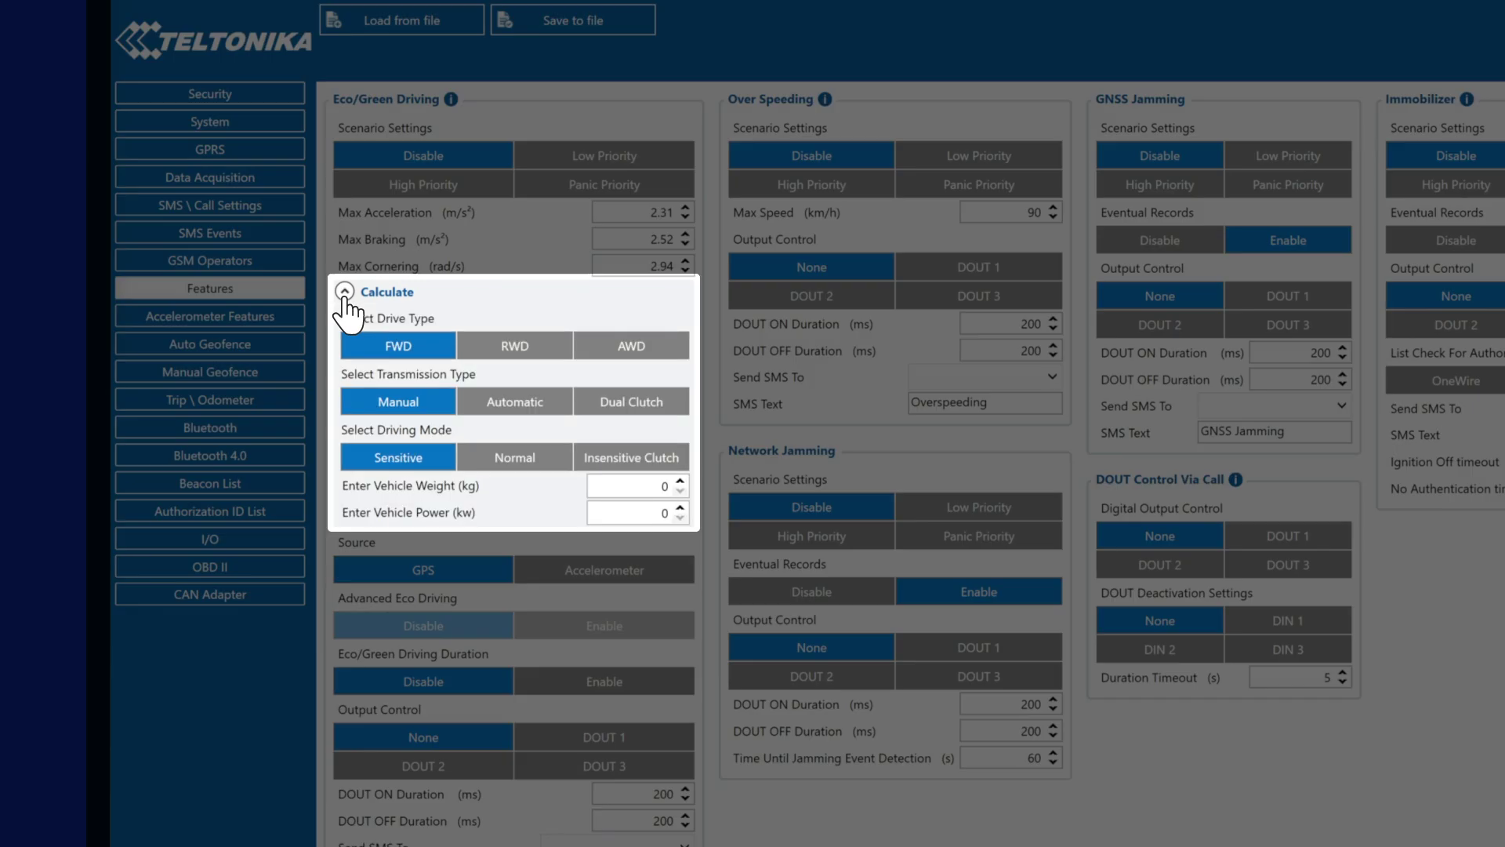